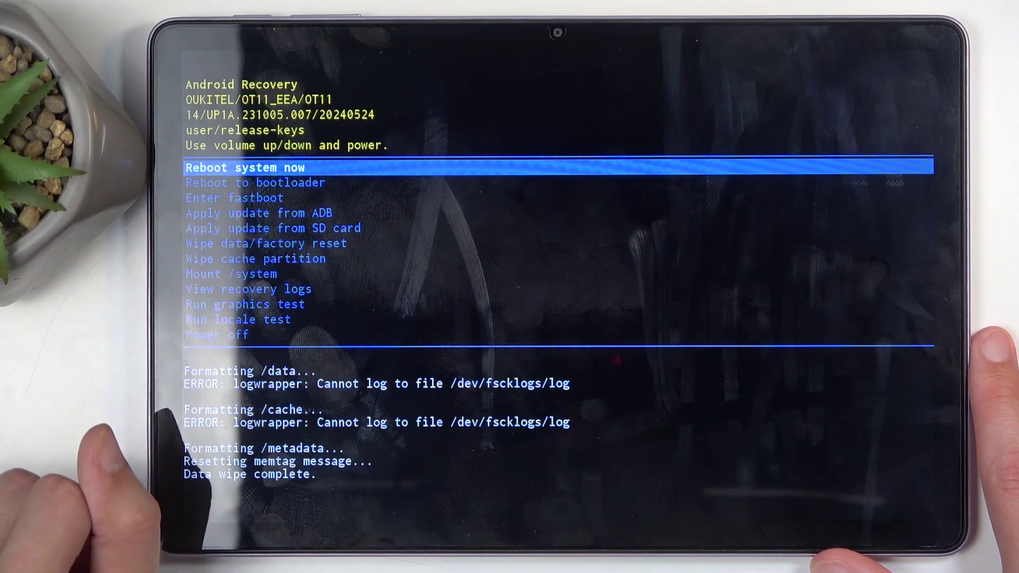
Step: Select 'Reboot system now' to restart the wiped Oukitel OT11 tablet
{"action": "key", "text": "Return"}
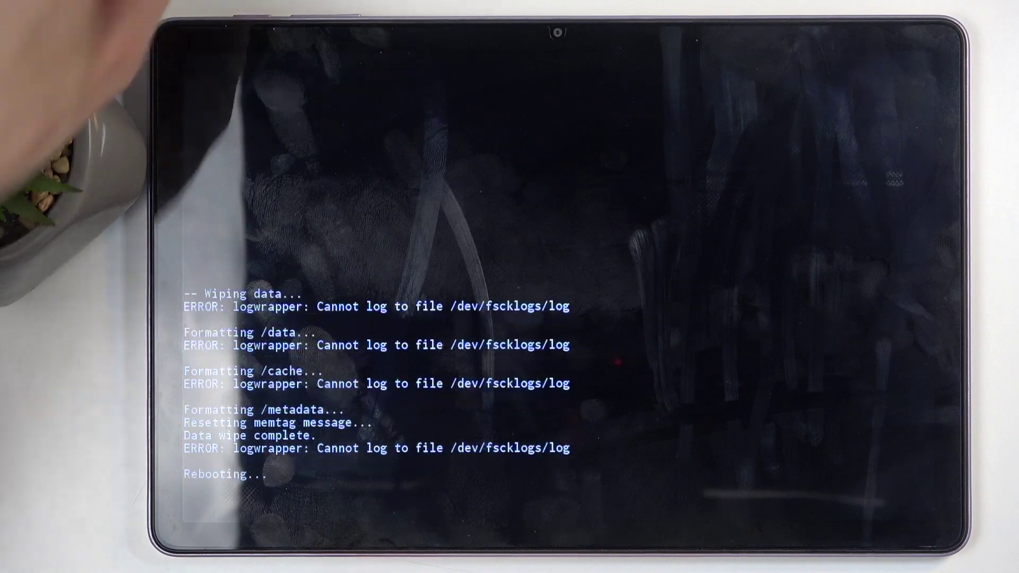